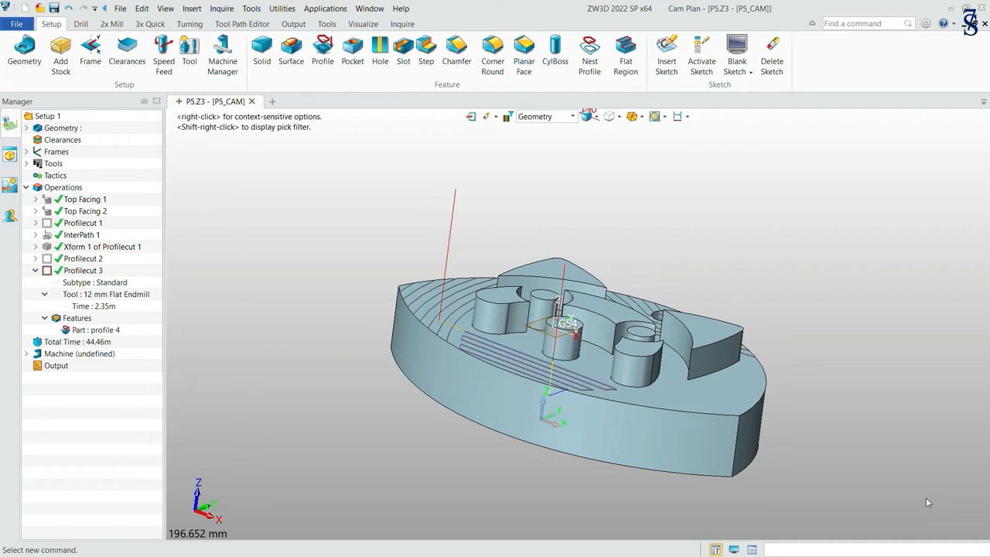
- Hide the Profilecut 3 toolpath, collapse its entry, and add a new 2x Mill Profile operation
{"action": "left_click", "coordinate": [47, 270]}
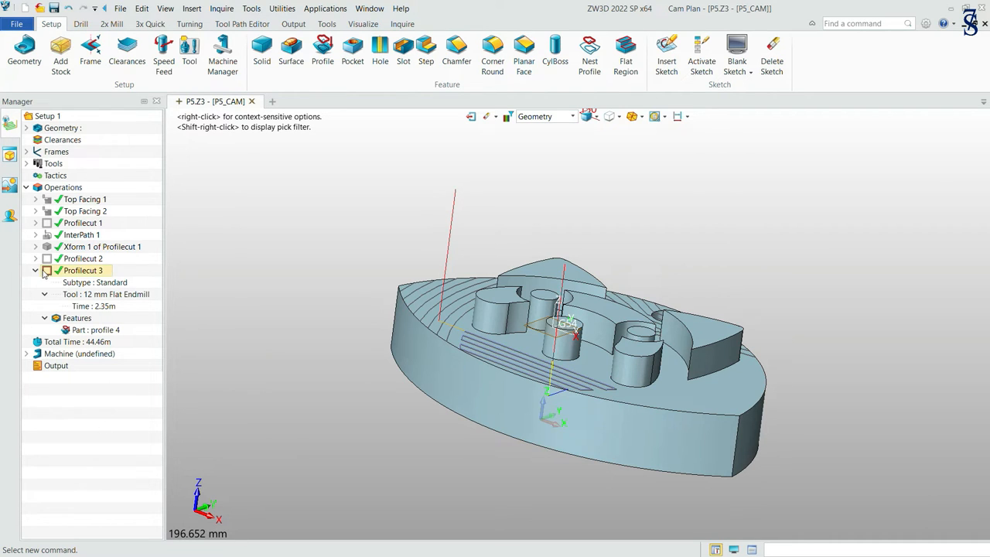
{"action": "left_click", "coordinate": [35, 270]}
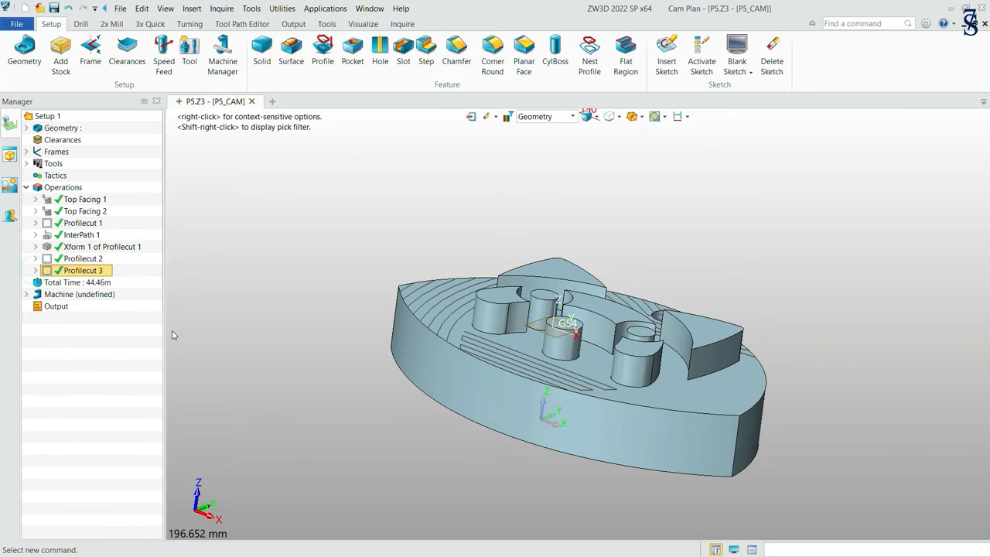
{"action": "left_click", "coordinate": [112, 24]}
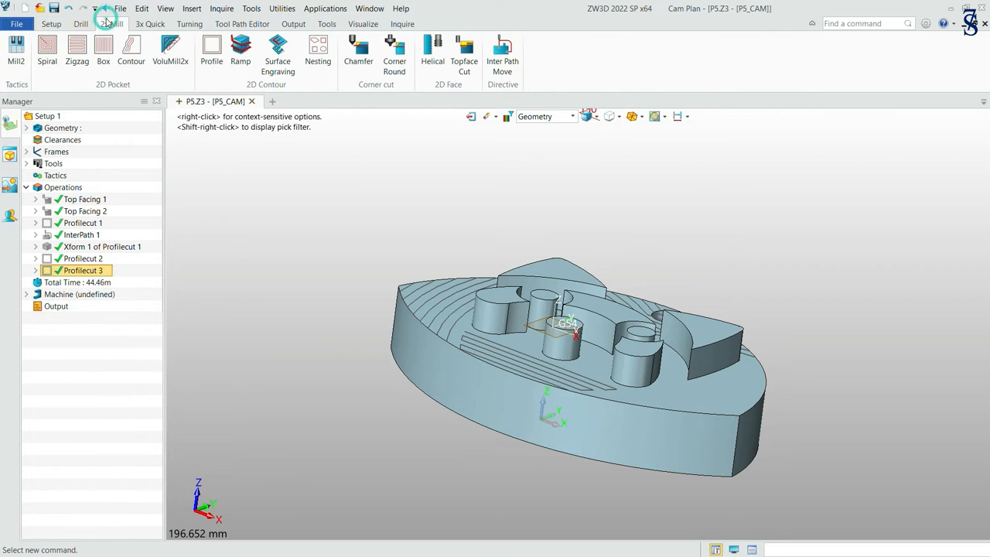
{"action": "left_click", "coordinate": [209, 51]}
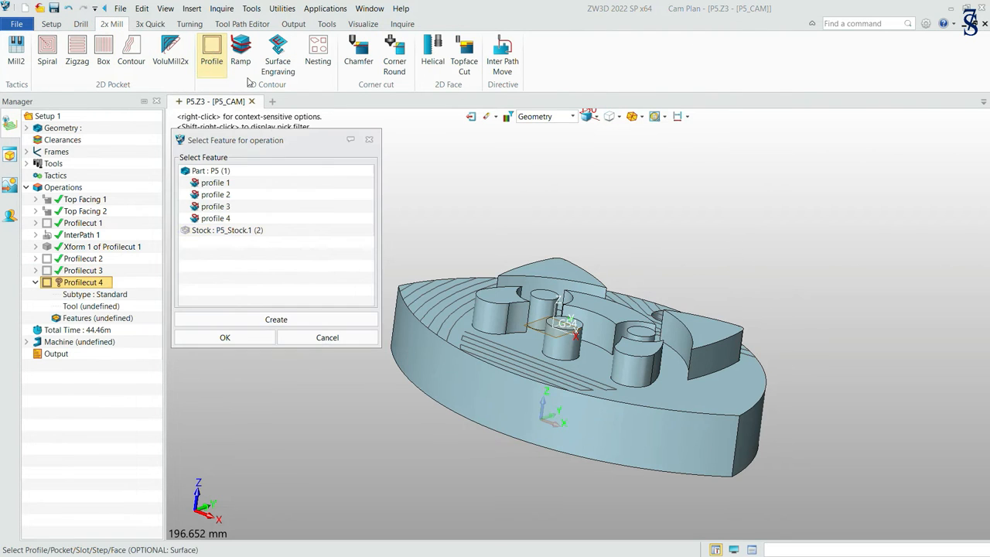
- Create a profile feature for the new operation from the base circle edge of the central cylindrical boss
{"action": "left_click", "coordinate": [260, 313]}
{"action": "left_click", "coordinate": [203, 183]}
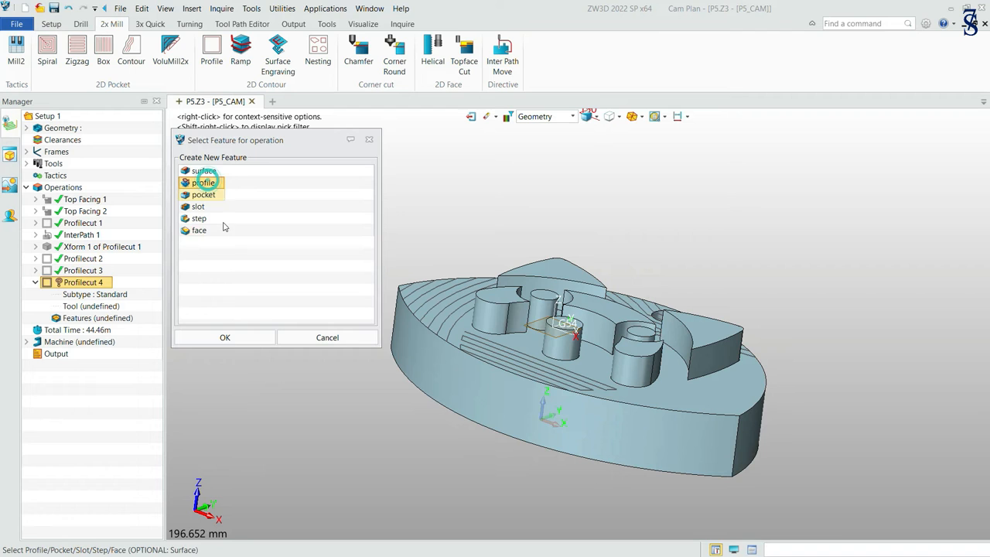
{"action": "left_click", "coordinate": [251, 338]}
{"action": "left_click", "coordinate": [559, 361]}
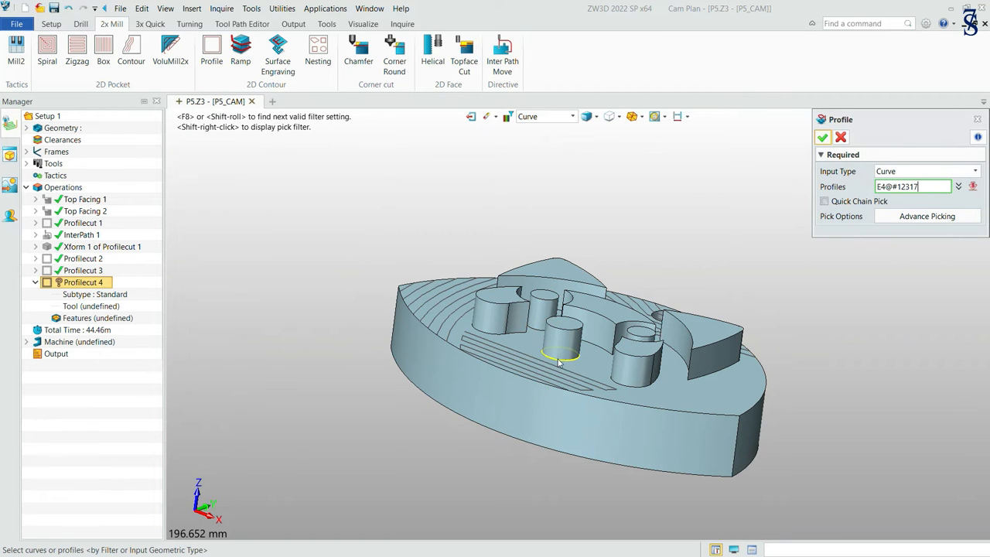
{"action": "left_click", "coordinate": [557, 360]}
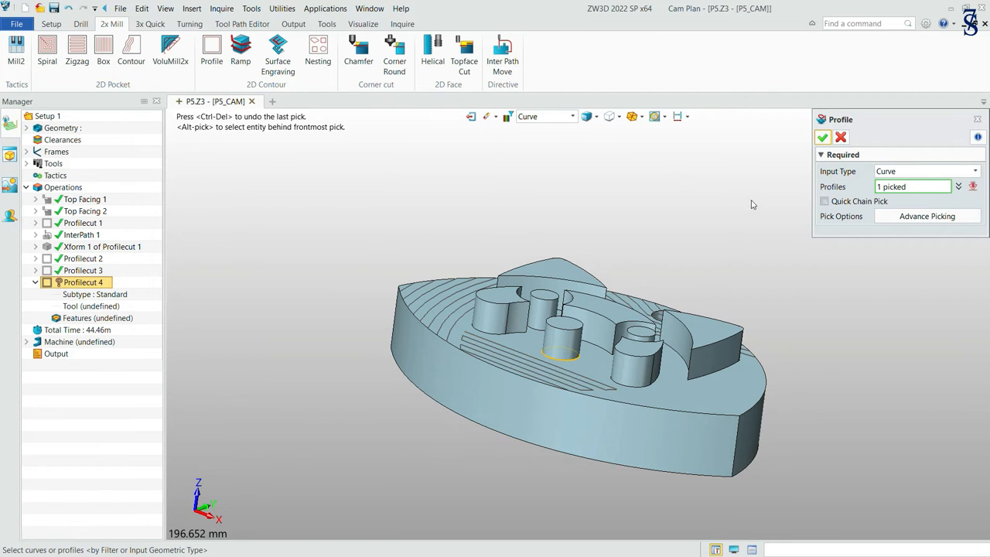
{"action": "left_click", "coordinate": [823, 139]}
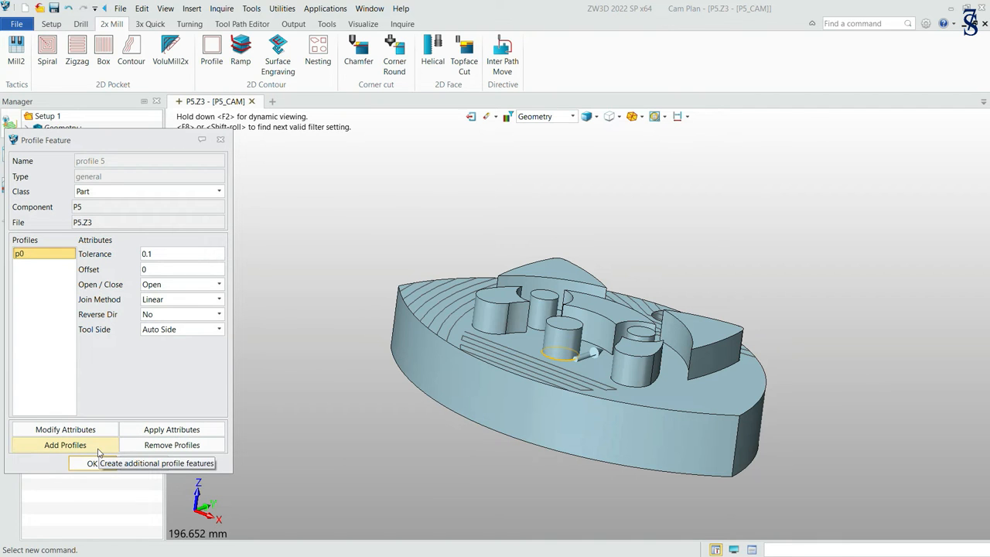
{"action": "left_click", "coordinate": [77, 467]}
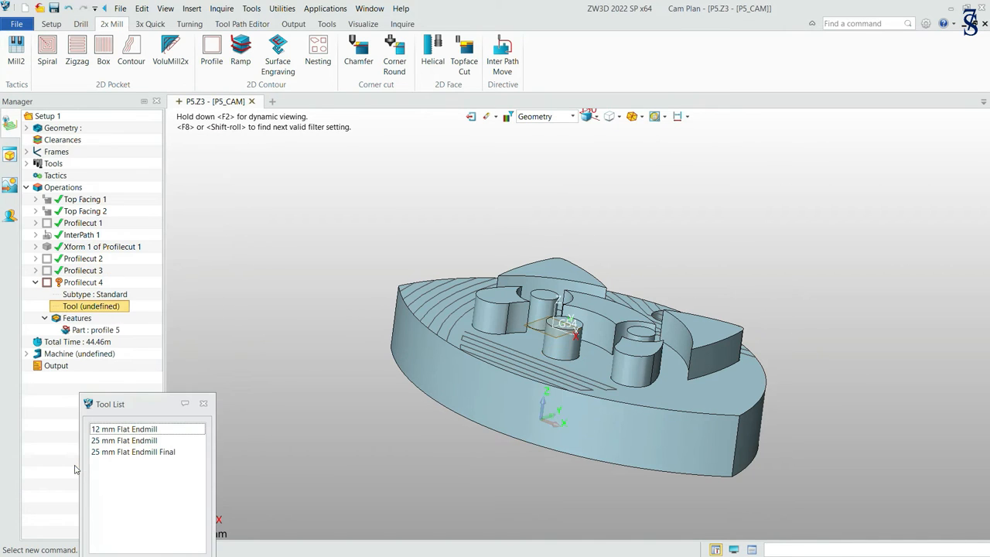
- Assign the 12 mm Flat Endmill to Profilecut 4 and set the operation's frame to G54
{"action": "left_click", "coordinate": [151, 399]}
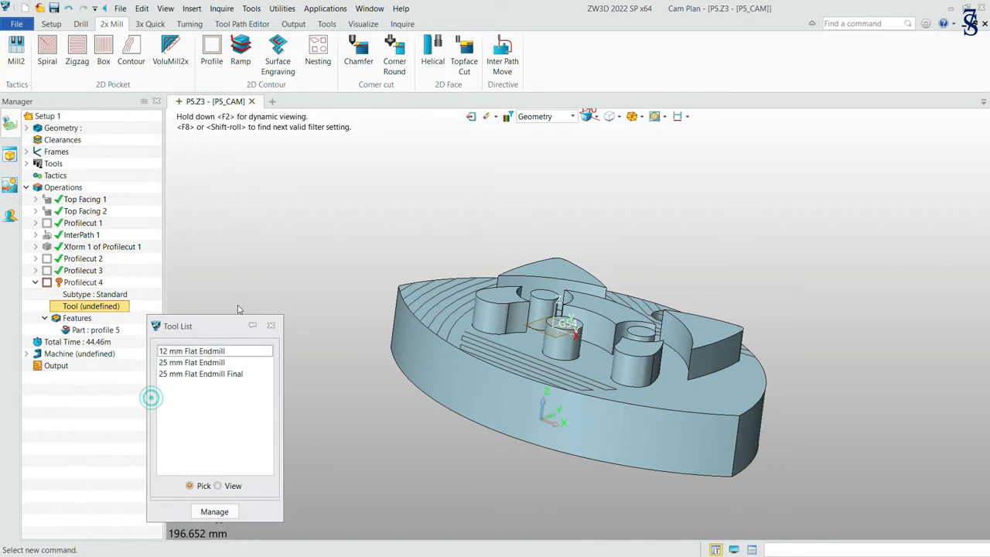
{"action": "double_click", "coordinate": [249, 324]}
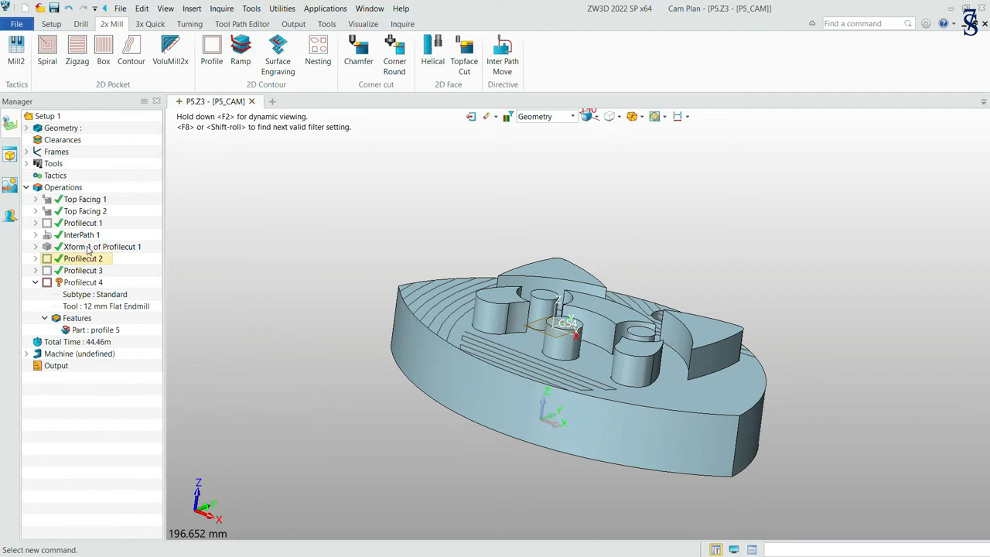
{"action": "right_click", "coordinate": [82, 282]}
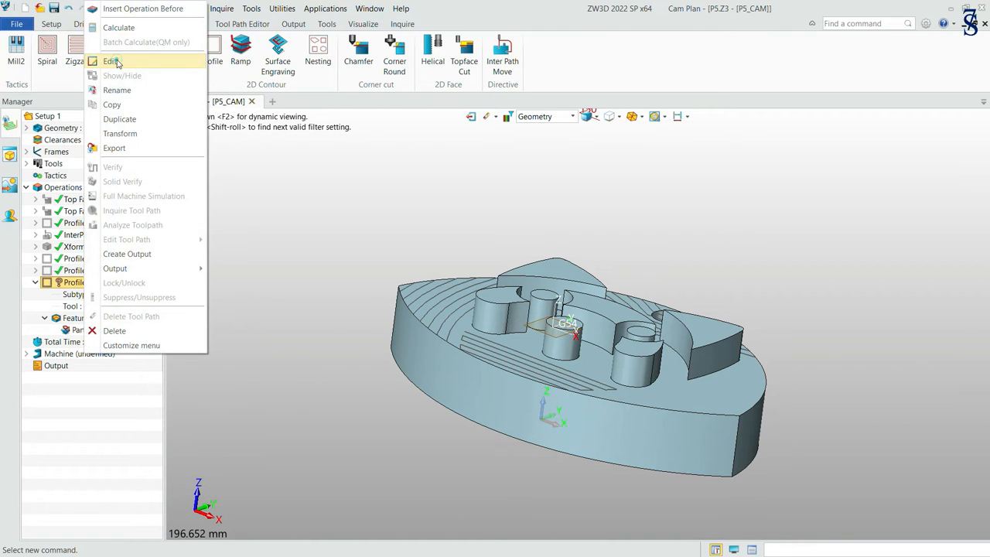
{"action": "left_click", "coordinate": [112, 61]}
{"action": "left_click", "coordinate": [164, 178]}
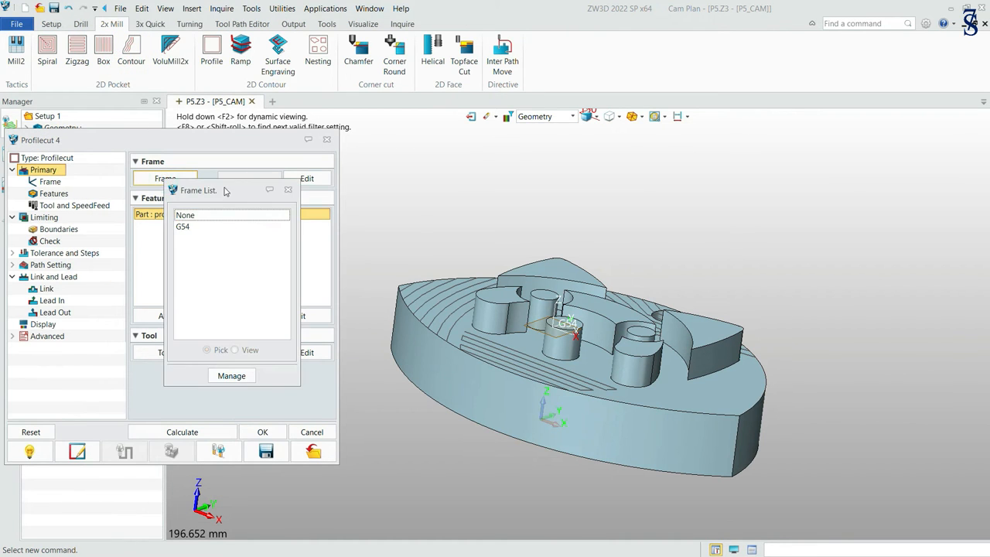
{"action": "left_click_drag", "start_coordinate": [225, 190], "coordinate": [344, 191]}
{"action": "double_click", "coordinate": [338, 231]}
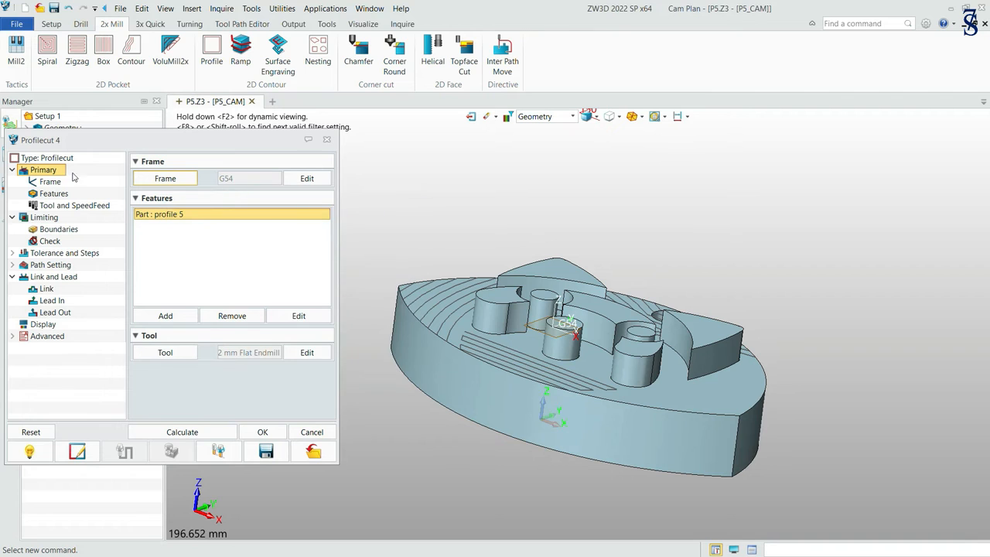
- Set the Profilecut 4 spindle speed to 800 RPM and the feed to 200 MMPM
{"action": "left_click", "coordinate": [43, 205]}
{"action": "type", "text": "800"}
{"action": "left_click", "coordinate": [249, 246]}
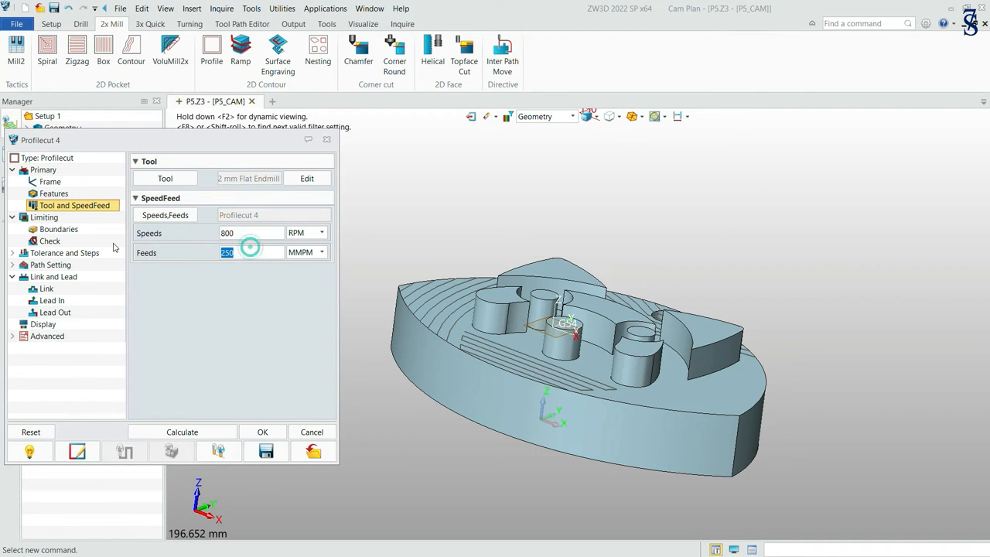
{"action": "type", "text": "200"}
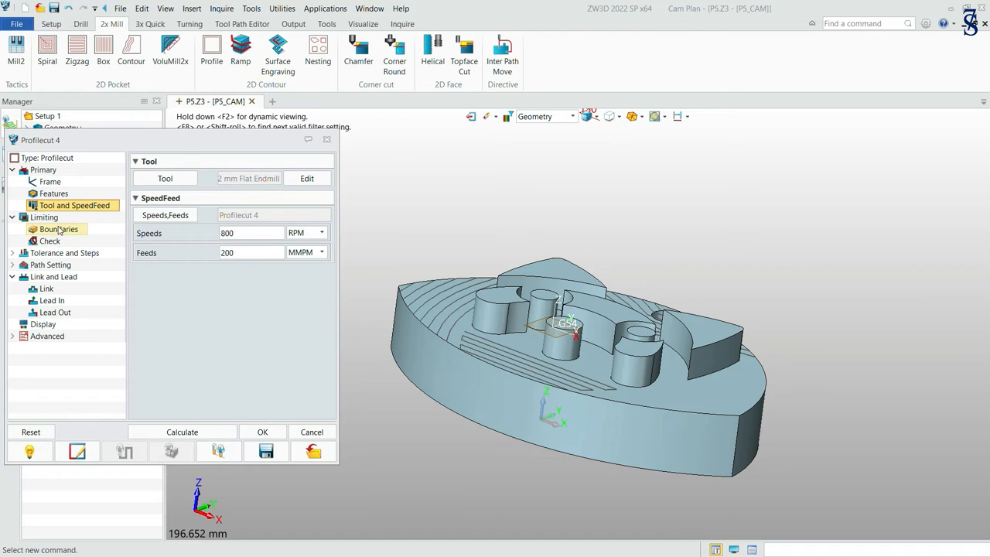
- Define the absolute Z limits with a top point on the crescent-notched boss's upper face and a bottom point on the base floor
{"action": "left_click", "coordinate": [60, 229]}
{"action": "left_click", "coordinate": [159, 227]}
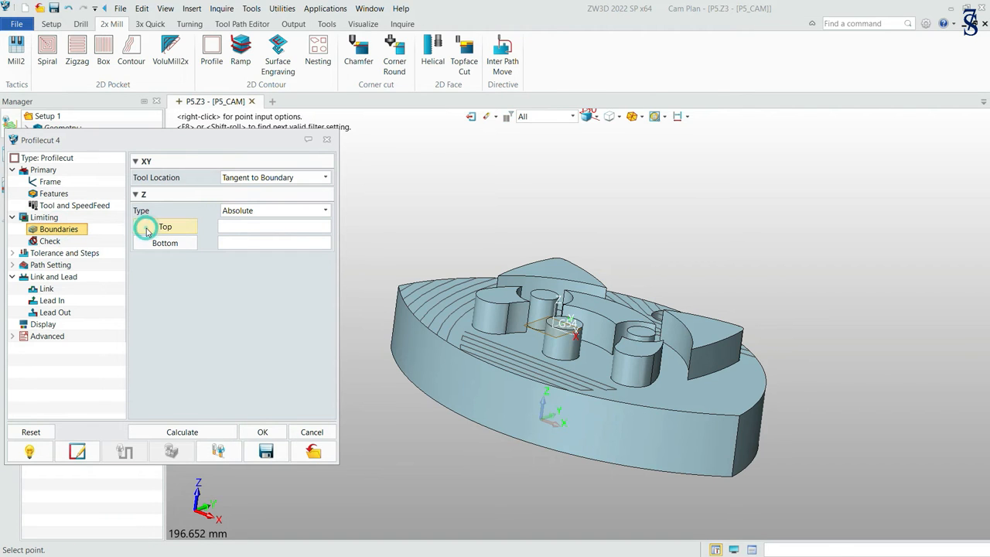
{"action": "left_click", "coordinate": [494, 298]}
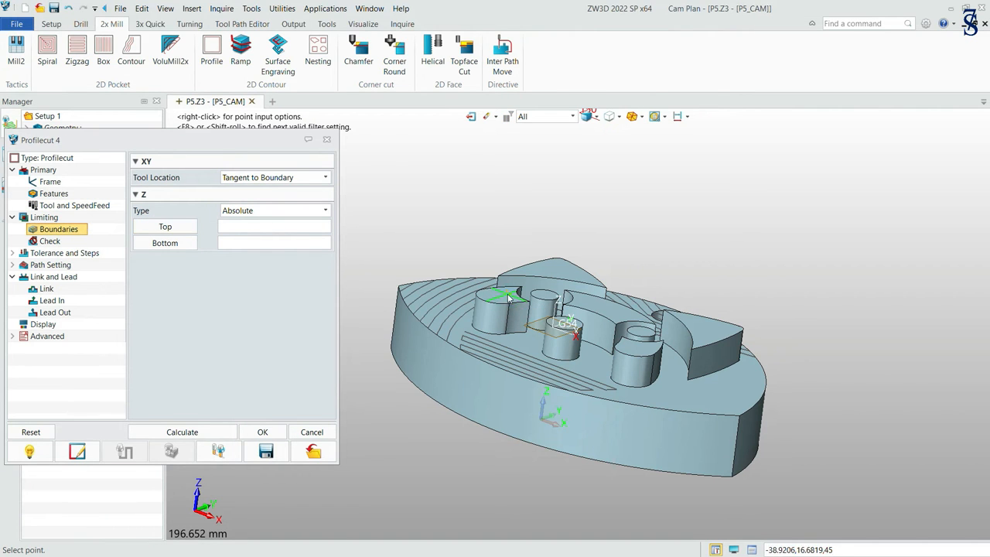
{"action": "left_click", "coordinate": [153, 244]}
{"action": "left_click", "coordinate": [712, 393]}
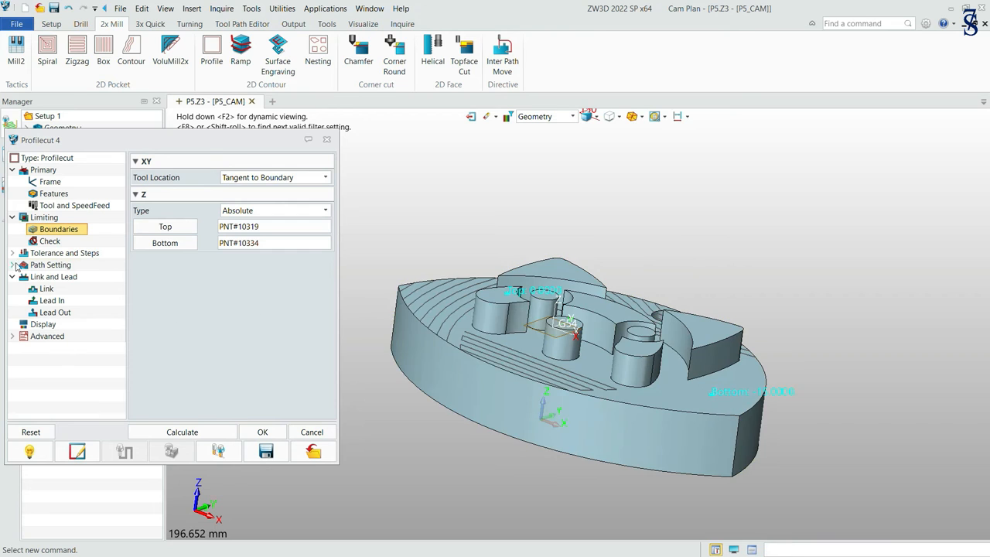
- Set both the side thick and the bottom thick of Profilecut 4 to 0.5
{"action": "left_click", "coordinate": [68, 253]}
{"action": "left_click", "coordinate": [246, 195]}
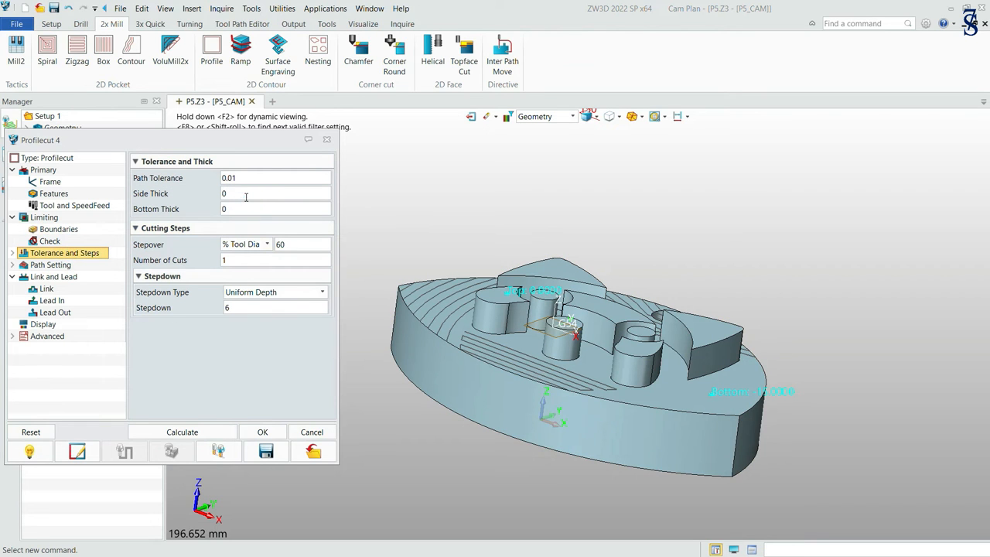
{"action": "type", "text": ".5"}
{"action": "left_click", "coordinate": [238, 208]}
{"action": "type", "text": ".5"}
{"action": "left_click", "coordinate": [287, 307]}
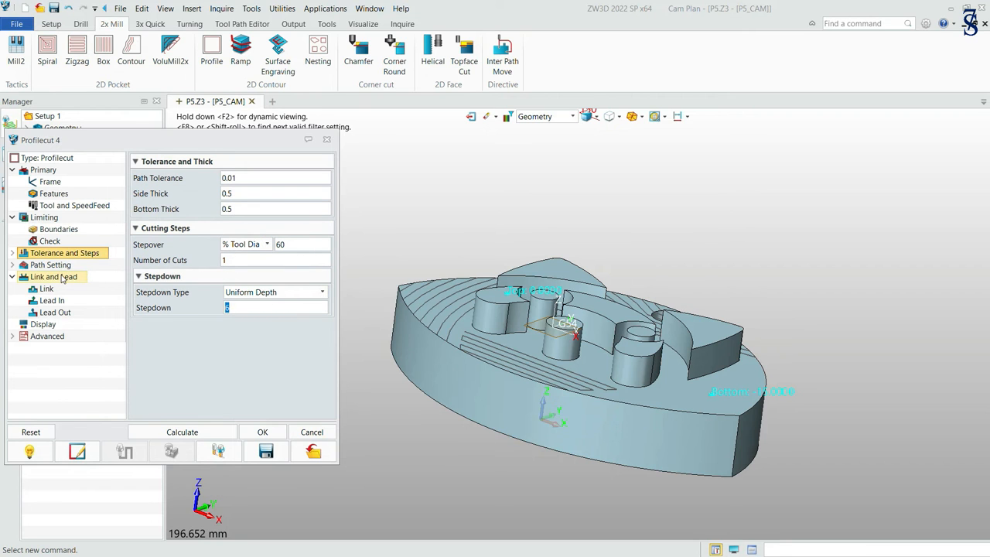
- Set the machining side to Right,Outside and the toolpath start point to 0,-15
{"action": "left_click", "coordinate": [50, 264]}
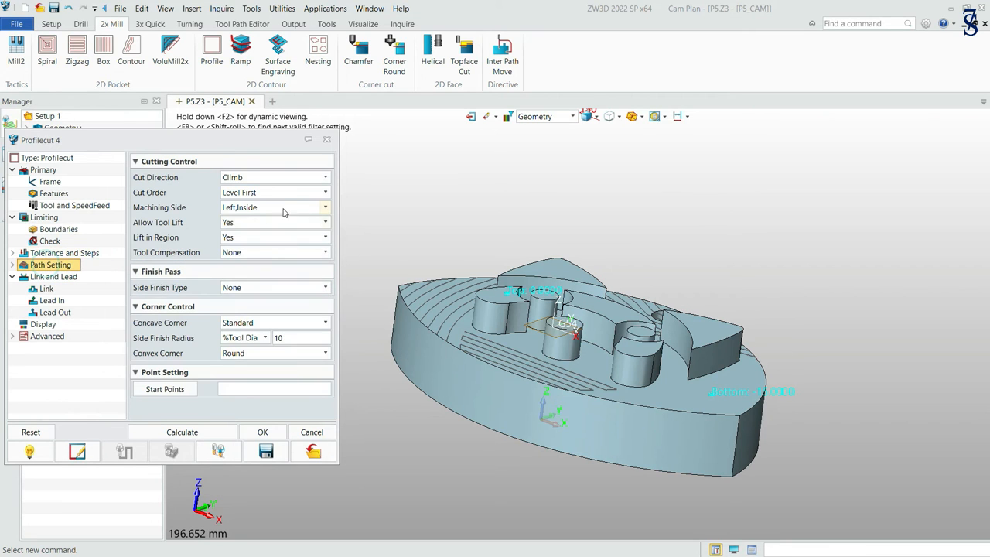
{"action": "left_click", "coordinate": [325, 208]}
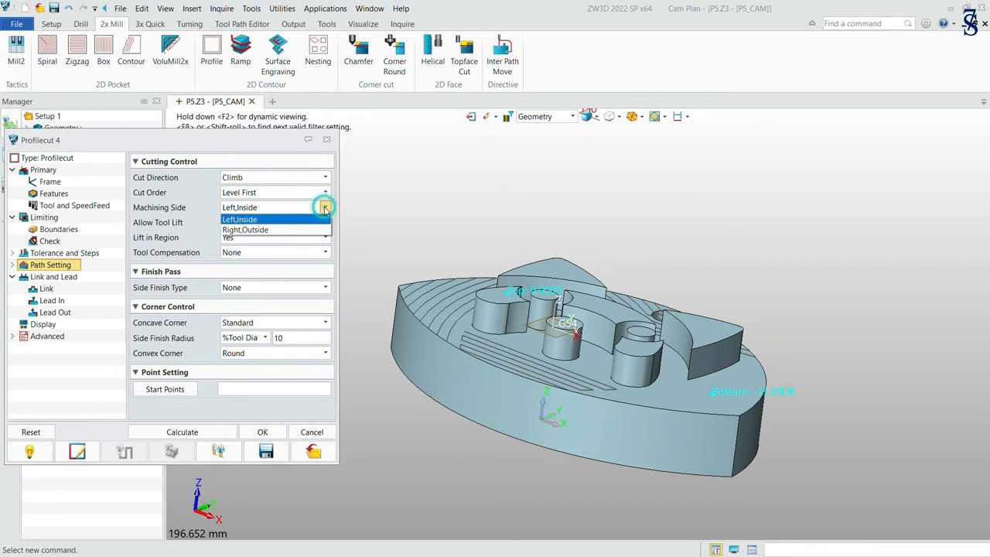
{"action": "left_click", "coordinate": [272, 230]}
{"action": "left_click", "coordinate": [239, 386]}
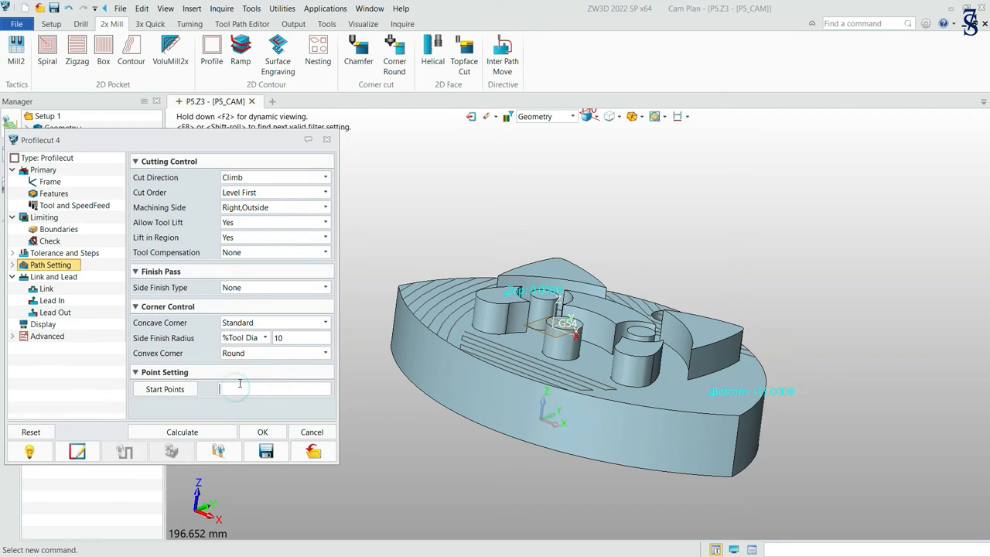
{"action": "type", "text": "0,-15"}
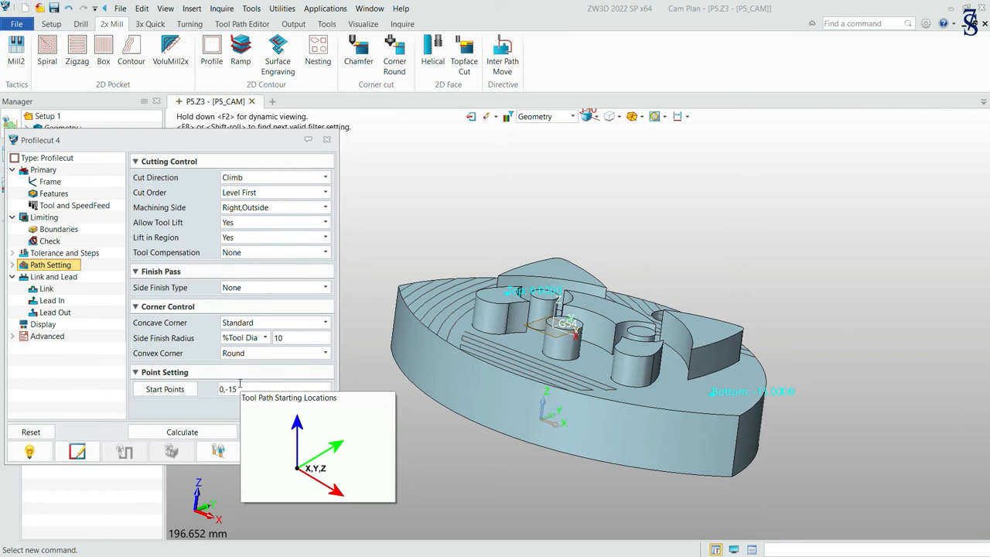
- Set the engage to the U-shaped line-arc type with length 3 and arc radius 3, and choose the plain-square retract type
{"action": "left_click", "coordinate": [54, 276]}
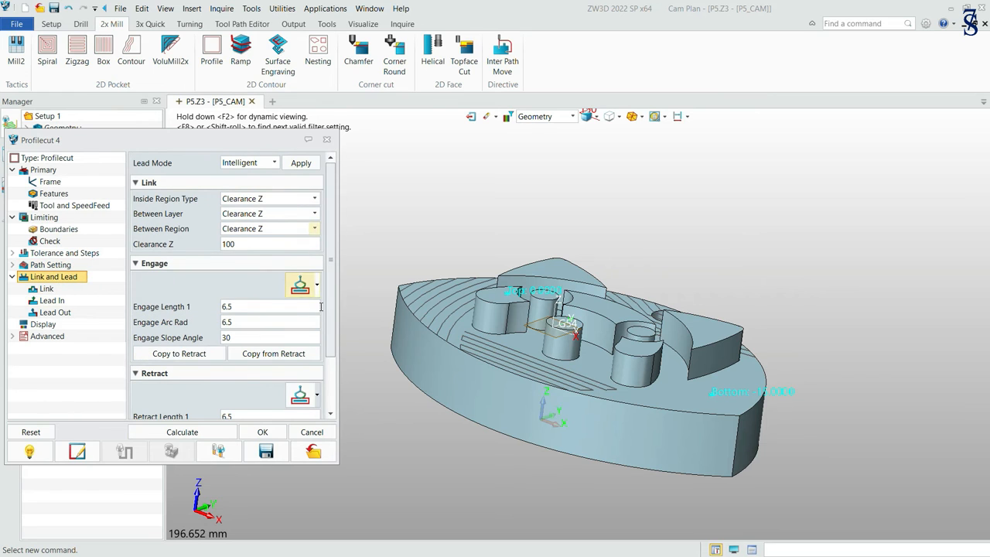
{"action": "left_click", "coordinate": [316, 284]}
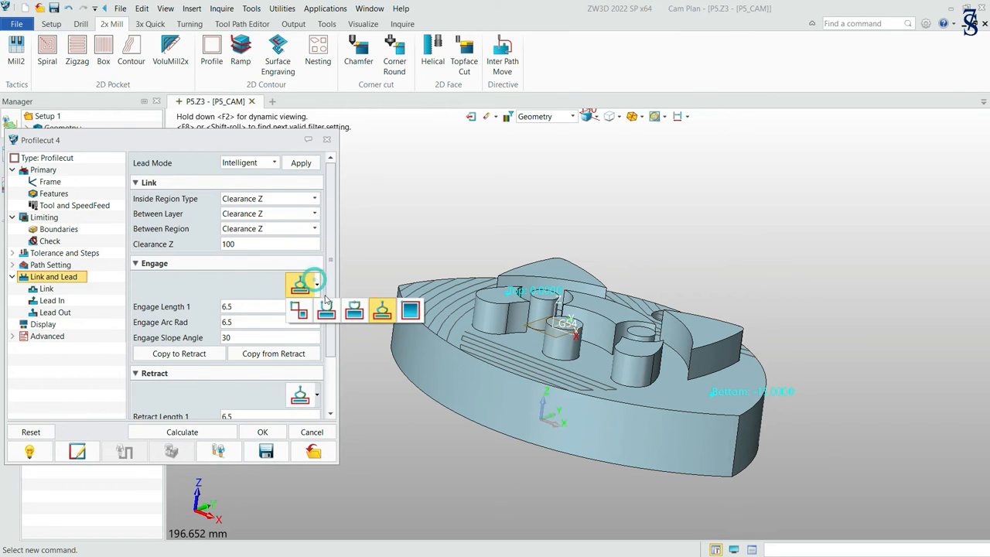
{"action": "left_click", "coordinate": [326, 310]}
{"action": "double_click", "coordinate": [245, 307]}
{"action": "type", "text": "3"}
{"action": "double_click", "coordinate": [247, 323]}
{"action": "type", "text": "3"}
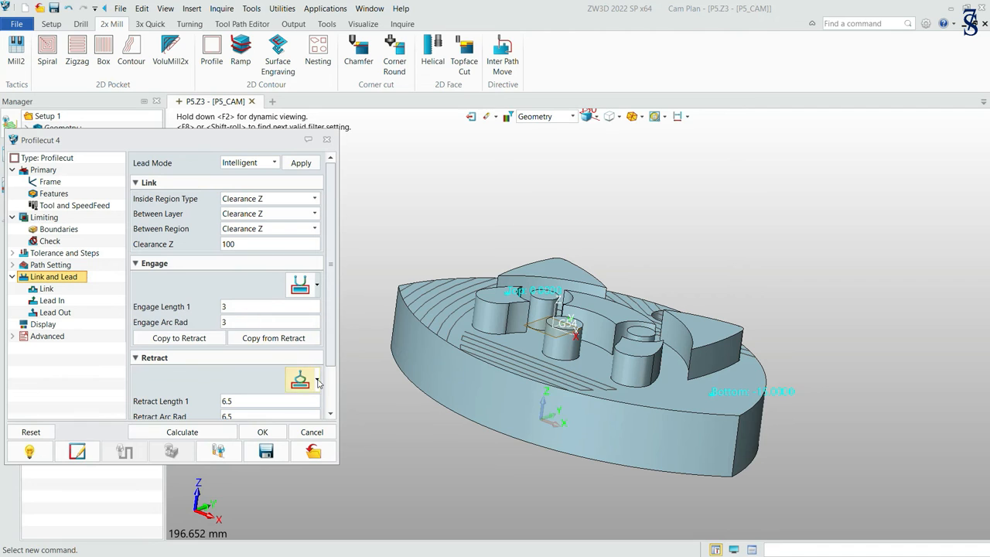
{"action": "left_click", "coordinate": [319, 382]}
{"action": "left_click", "coordinate": [410, 405]}
- Set the cut path display colour to light cyan and calculate the Profilecut 4 toolpath
{"action": "left_click", "coordinate": [42, 325]}
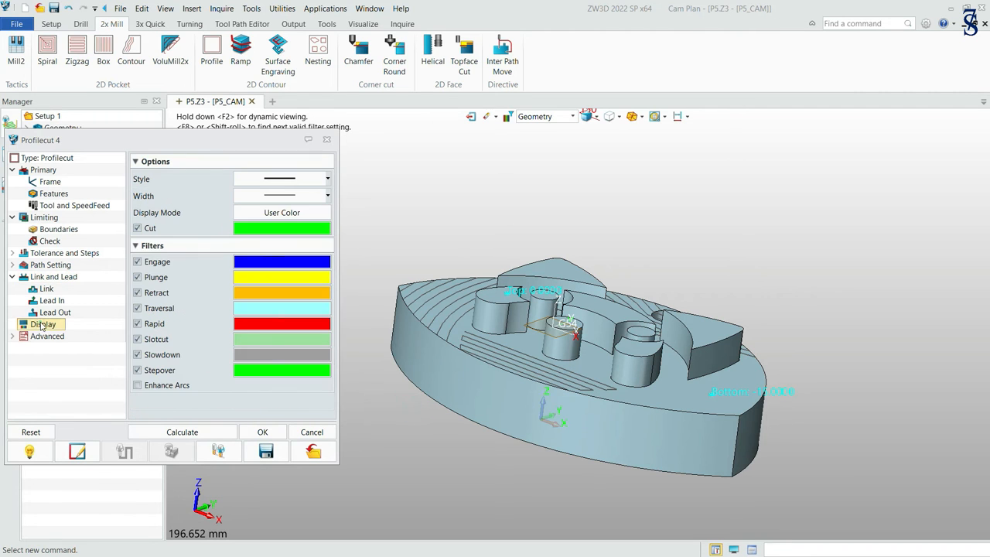
{"action": "left_click", "coordinate": [275, 228]}
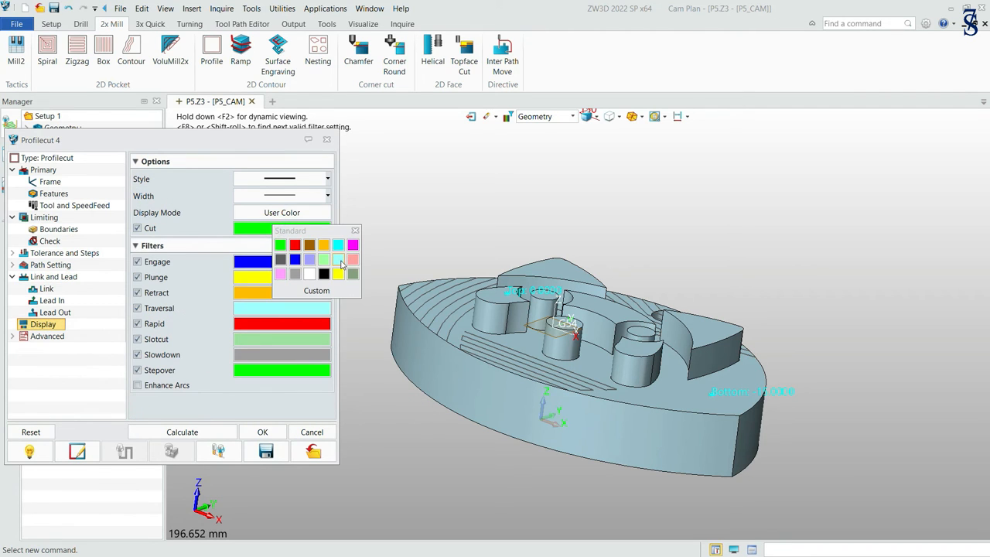
{"action": "left_click", "coordinate": [341, 265]}
{"action": "left_click", "coordinate": [169, 430]}
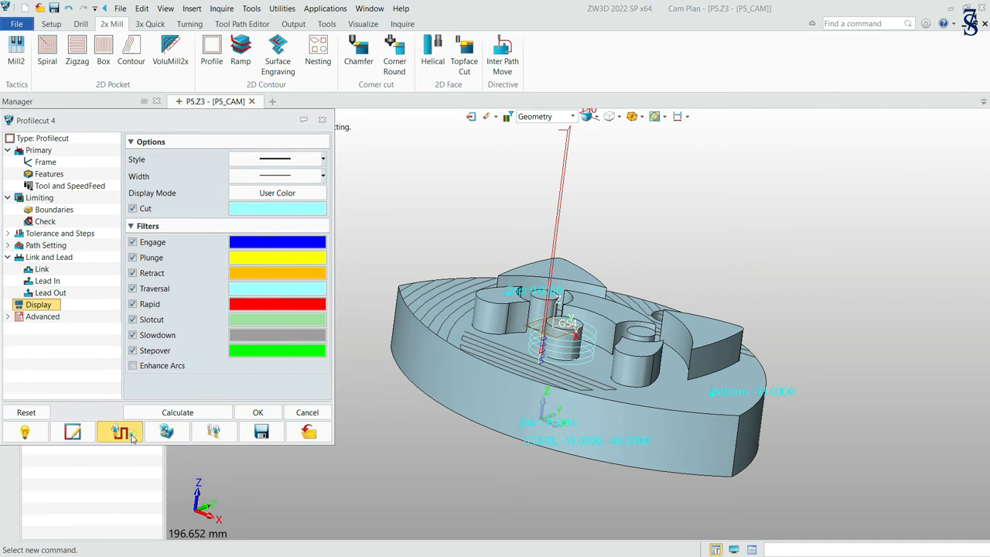
- Verify the Profilecut 4 toolpath in frame G54, advancing the tool to near the path's end and examining its Z depth
{"action": "left_click", "coordinate": [122, 433]}
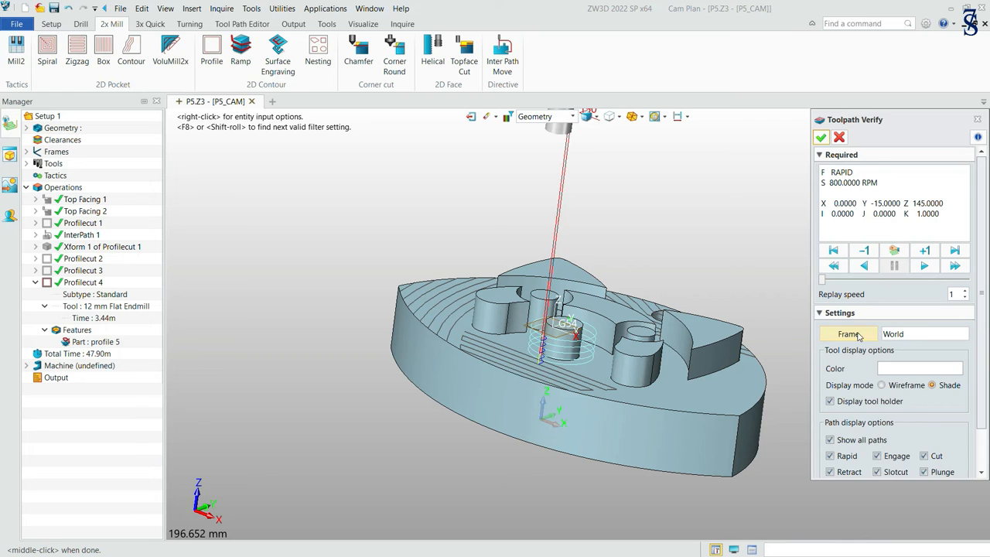
{"action": "left_click", "coordinate": [890, 335]}
{"action": "left_click", "coordinate": [925, 356]}
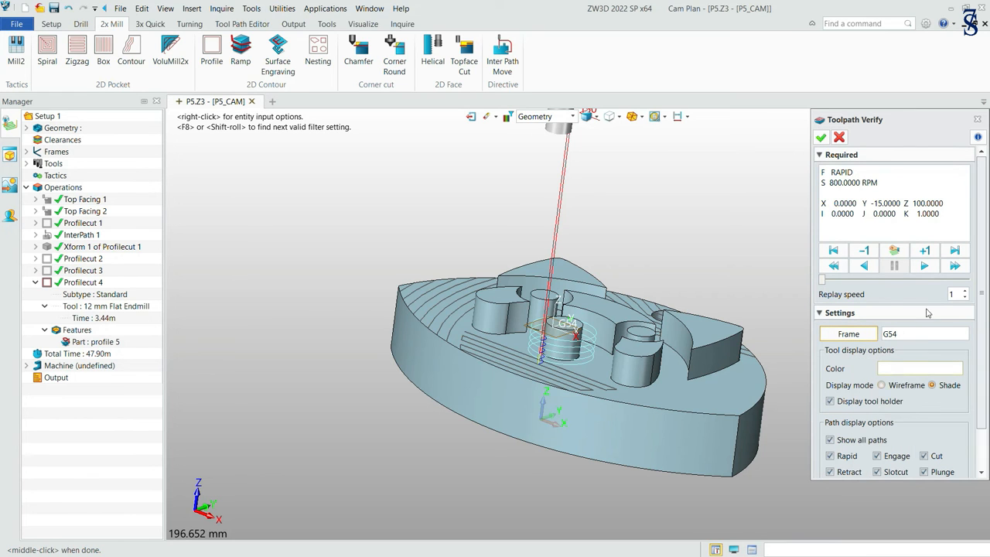
{"action": "left_click_drag", "start_coordinate": [822, 283], "coordinate": [949, 286]}
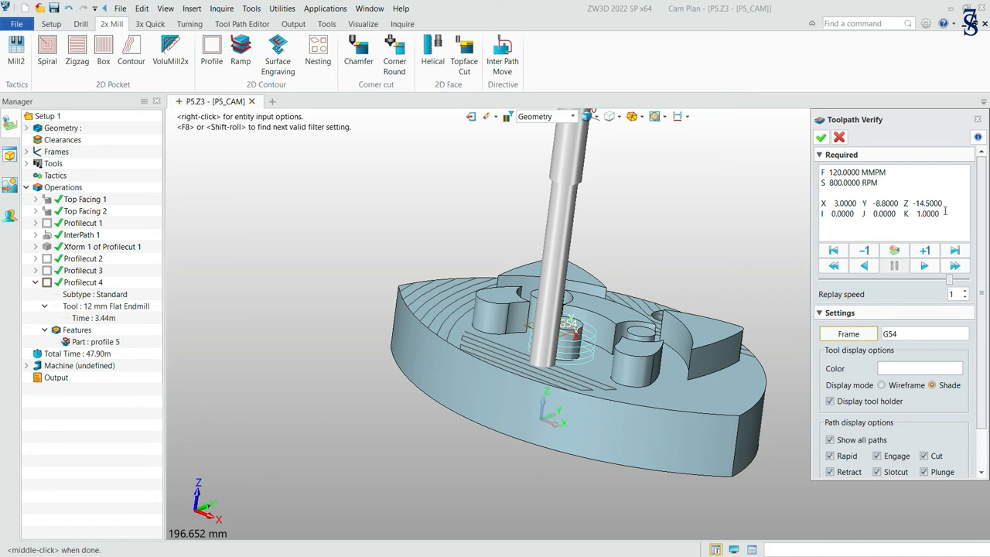
{"action": "left_click_drag", "start_coordinate": [944, 202], "coordinate": [909, 202]}
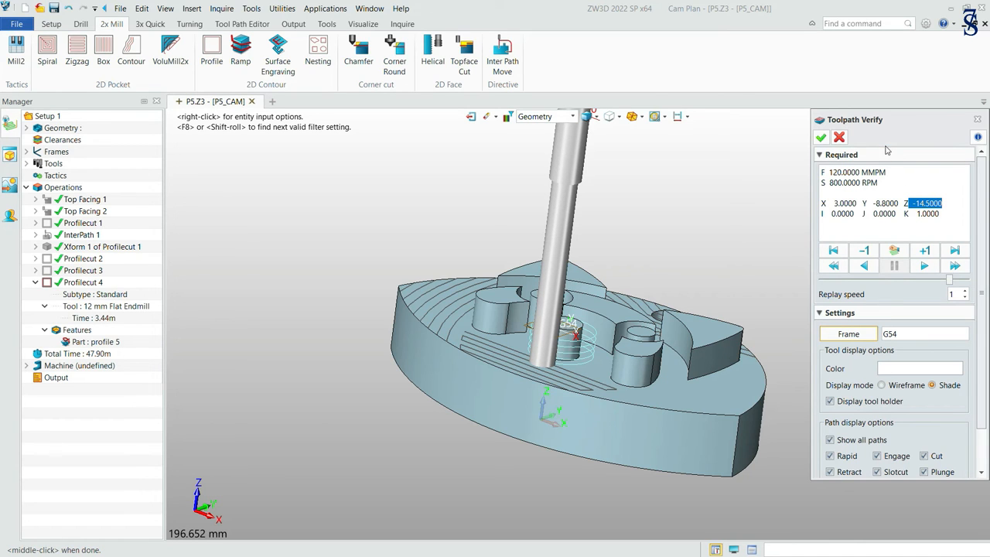
- Finish the toolpath verification and accept the Profilecut 4 operation's settings
{"action": "left_click", "coordinate": [820, 138]}
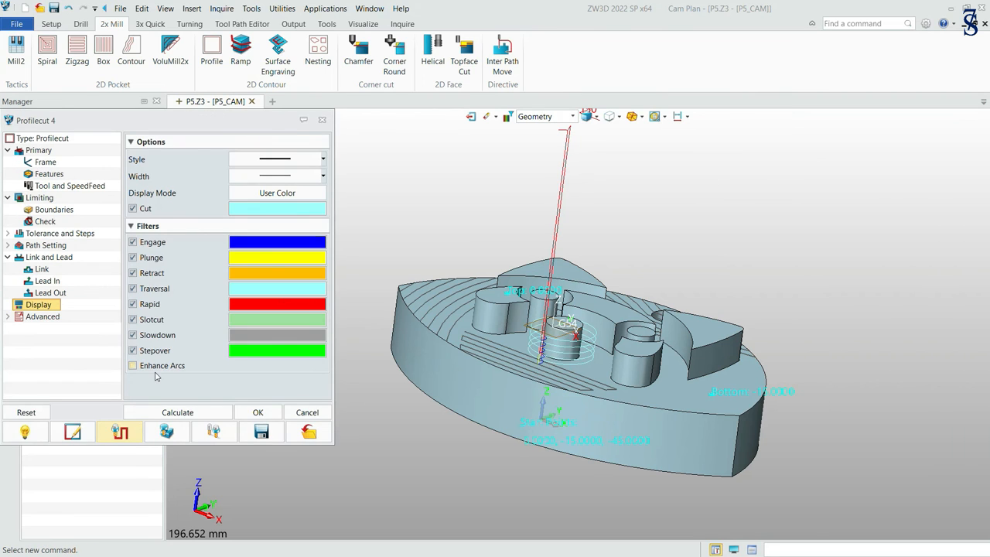
{"action": "left_click", "coordinate": [252, 412]}
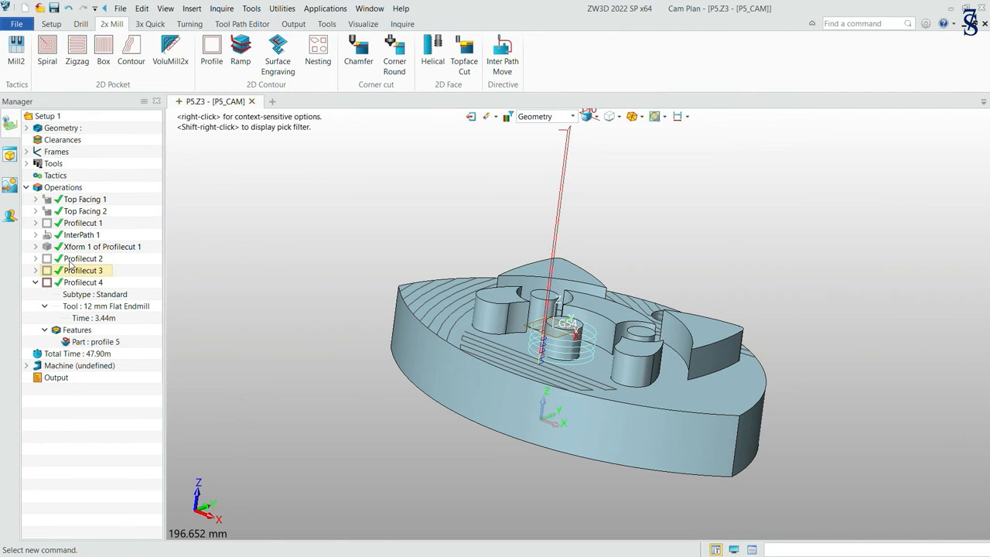
- Run a Solid Verify simulation of all operations on P5_Stock.1 with the motion delay set to -0.30
{"action": "right_click", "coordinate": [75, 188]}
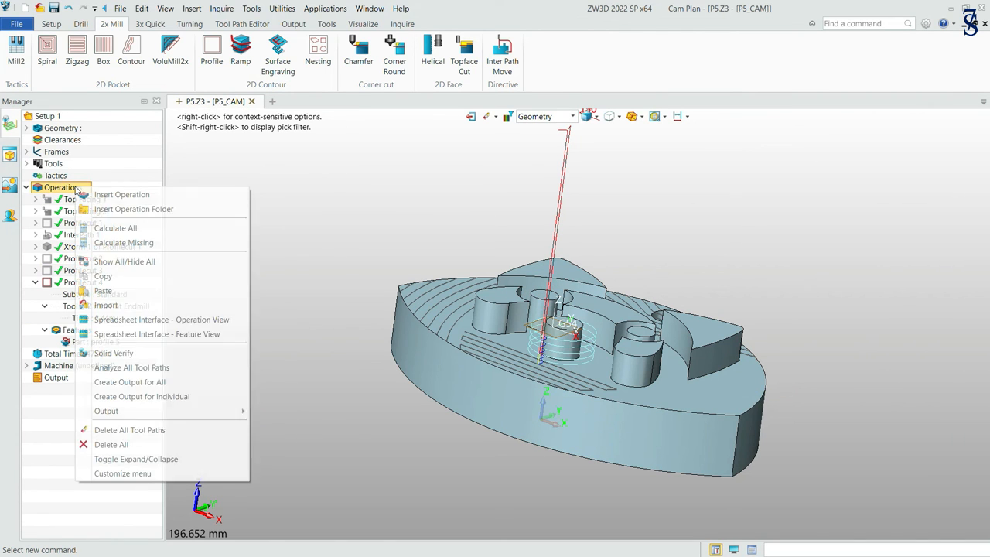
{"action": "left_click", "coordinate": [151, 355]}
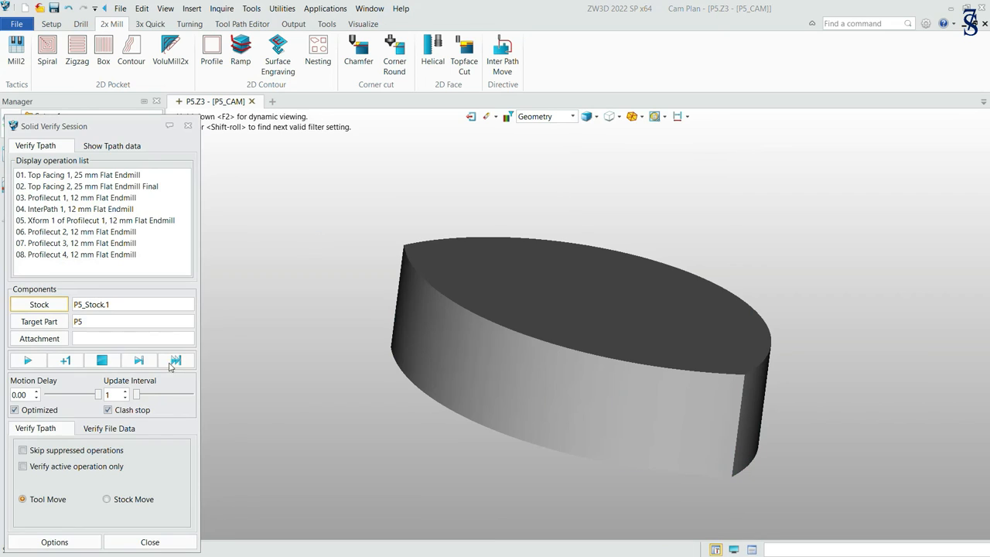
{"action": "left_click_drag", "start_coordinate": [96, 395], "coordinate": [82, 400]}
{"action": "left_click", "coordinate": [27, 361]}
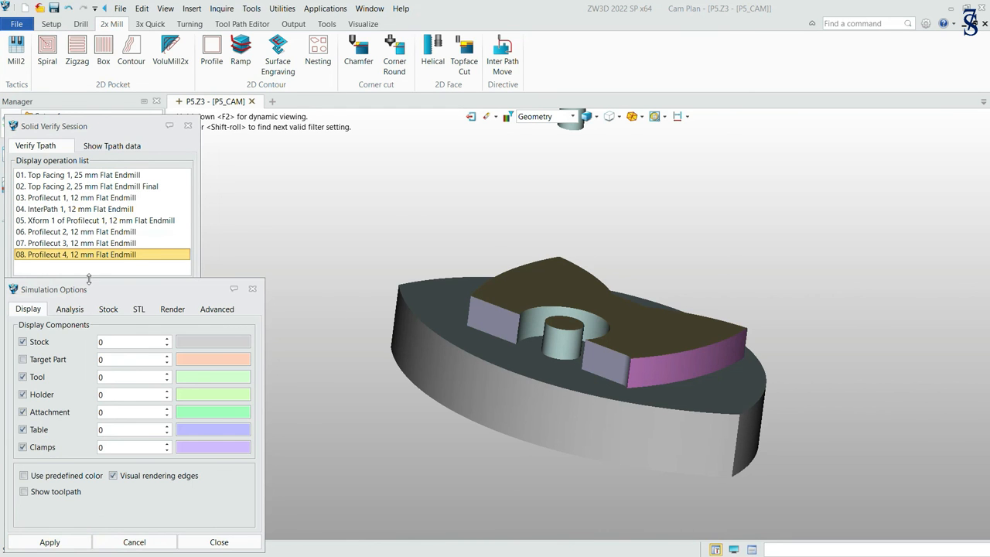
- Examine the machined stock around the central boss with the visual tolerance-band analysis against target part P5, and close the verification session
{"action": "left_click", "coordinate": [69, 309]}
{"action": "scroll", "coordinate": [551, 343], "scroll_direction": "up", "scroll_amount": 6}
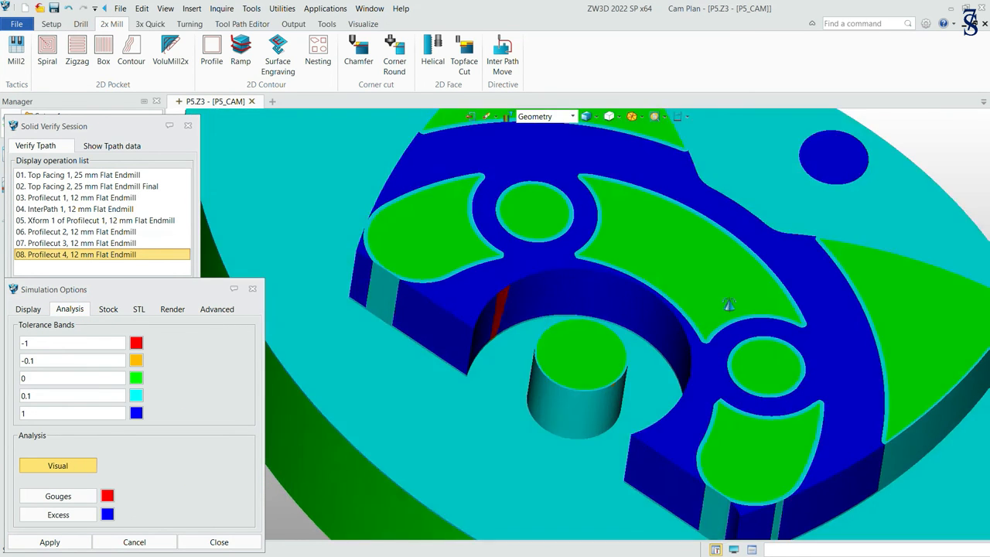
{"action": "right_click_drag", "start_coordinate": [729, 304], "coordinate": [787, 396]}
{"action": "scroll", "coordinate": [779, 381], "scroll_direction": "down", "scroll_amount": 3}
{"action": "right_click_drag", "start_coordinate": [856, 365], "coordinate": [874, 375]}
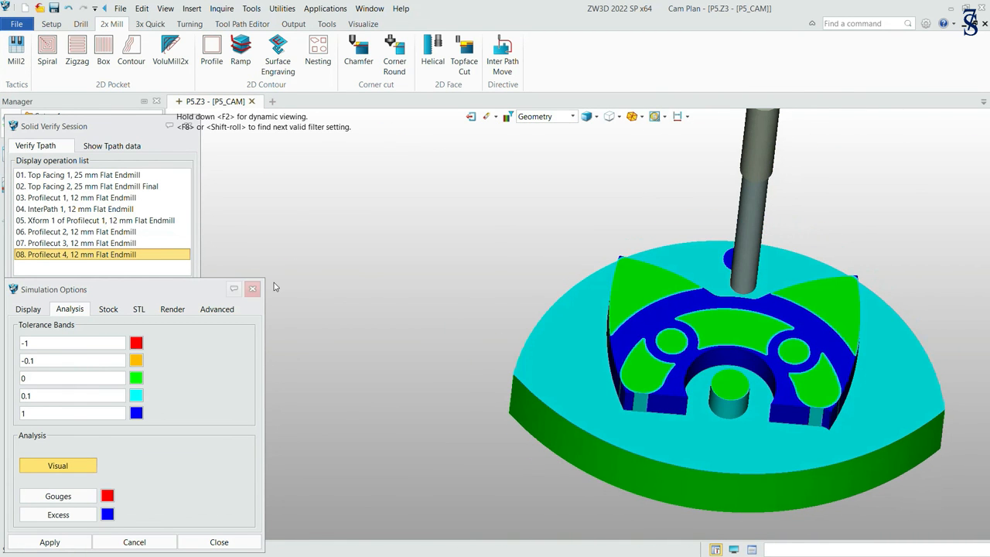
{"action": "left_click", "coordinate": [253, 289]}
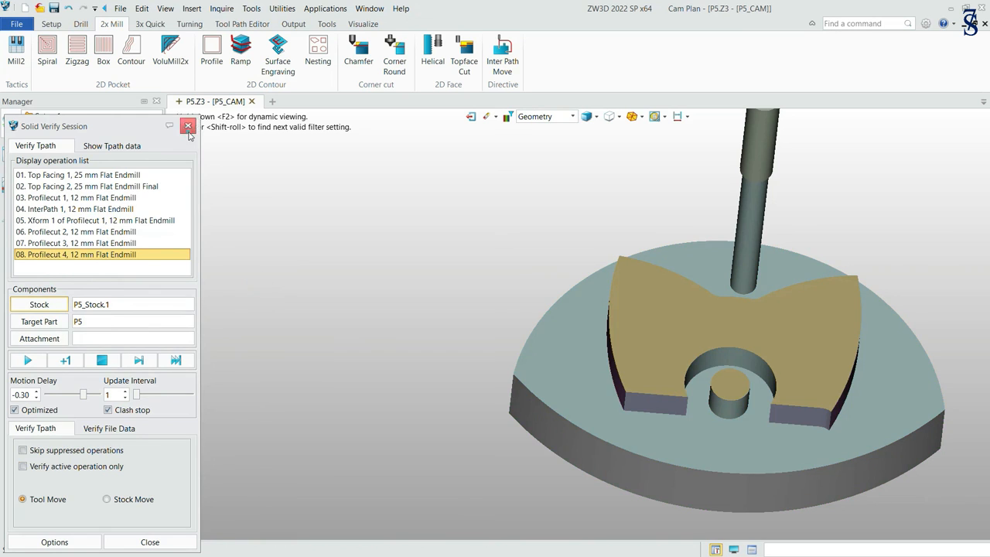
{"action": "left_click", "coordinate": [188, 126]}
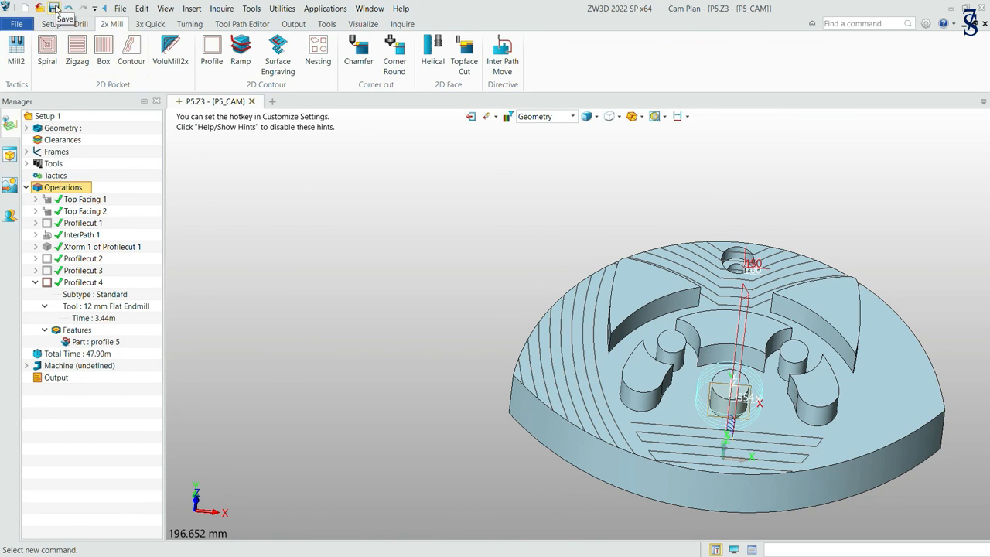